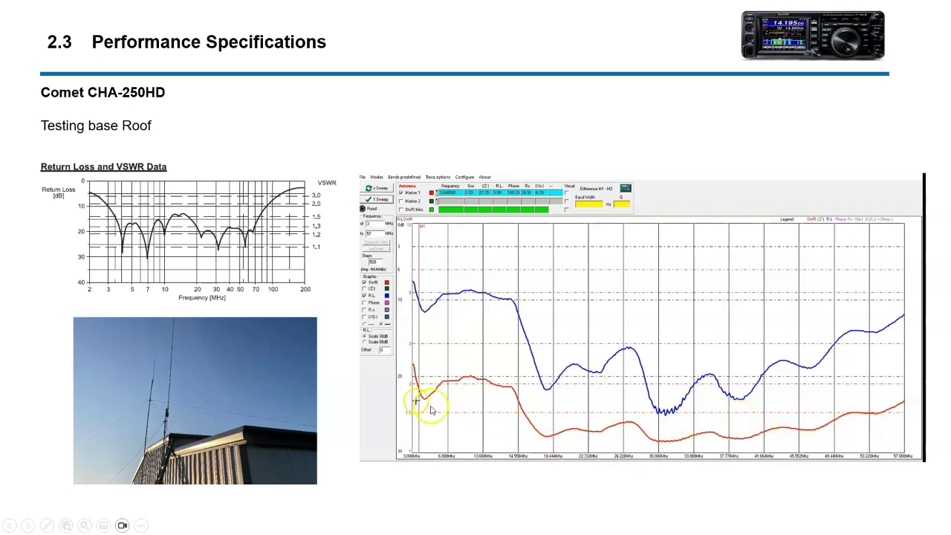
click(486, 381)
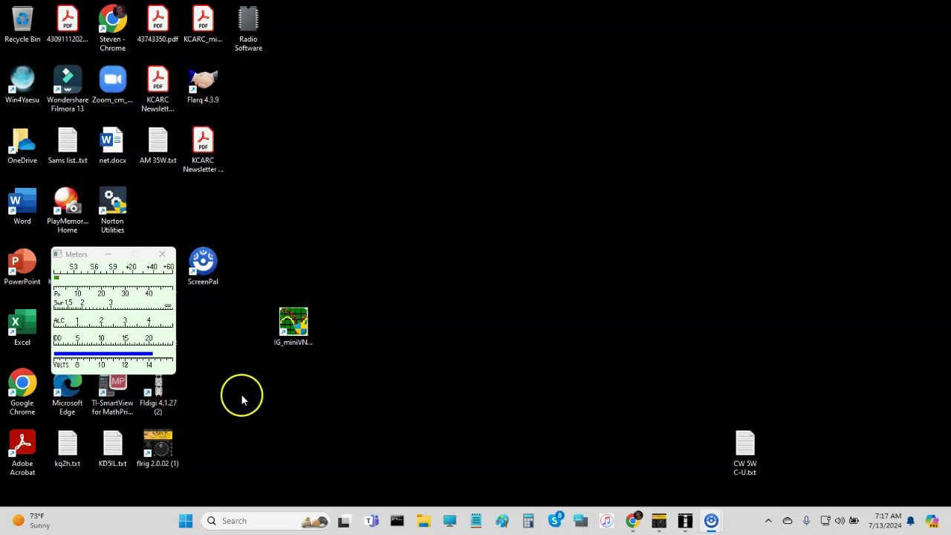
Launch IG miniVNA, dismiss the calibration reminder and maximize the analyzer window.
click(301, 329)
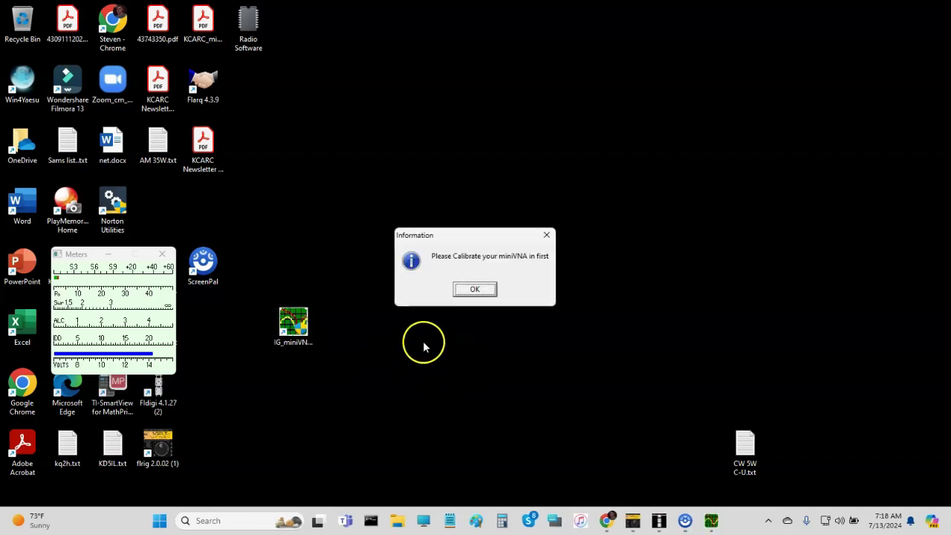
click(468, 291)
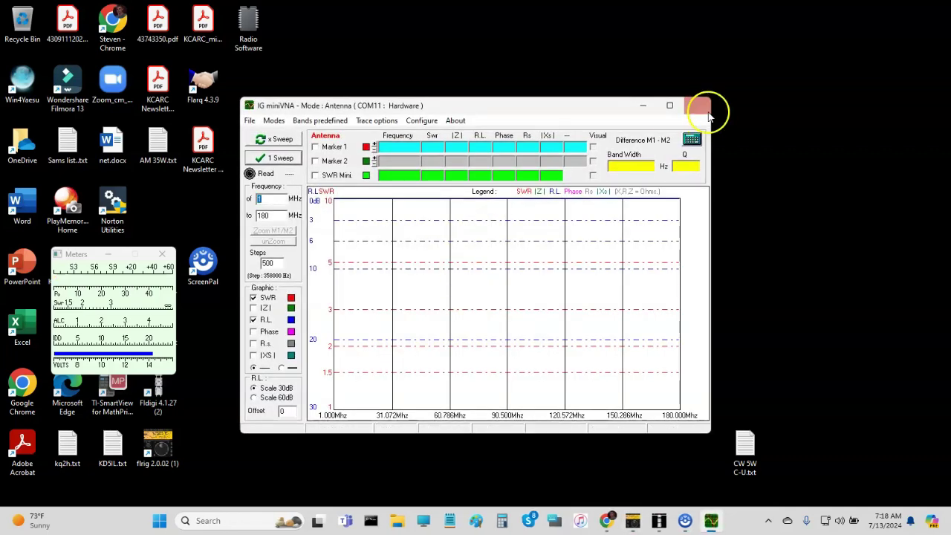
click(670, 106)
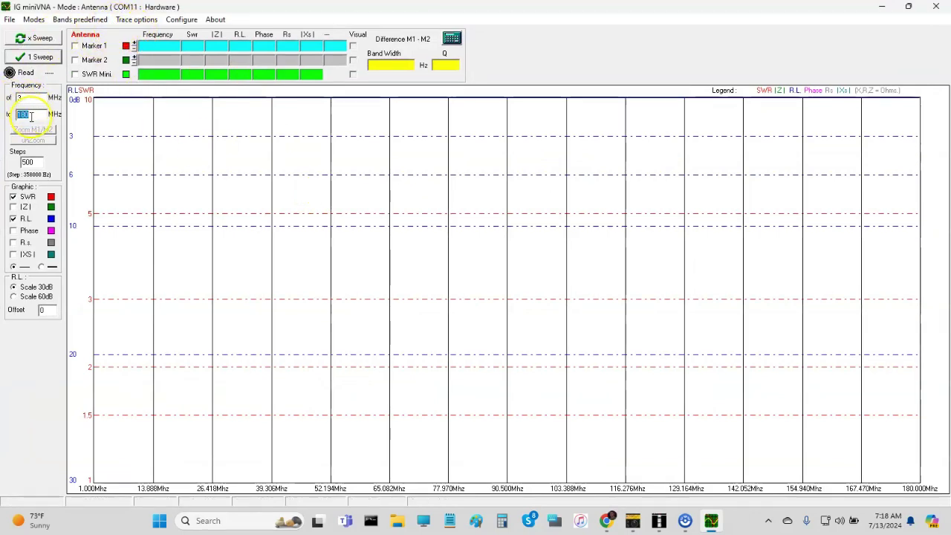
Set the frequency range to 3 to 57 MHz with the thick trace line and run a single sweep.
text(57)
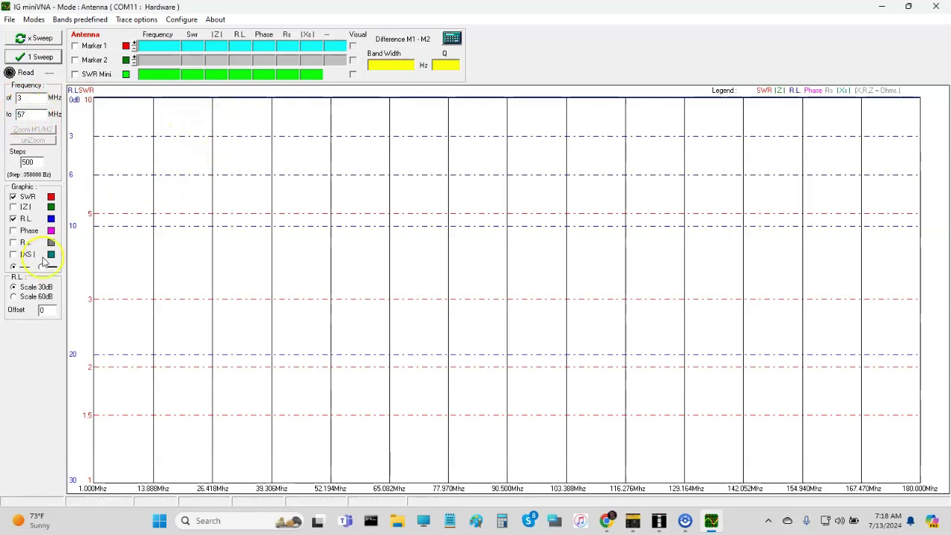
click(43, 58)
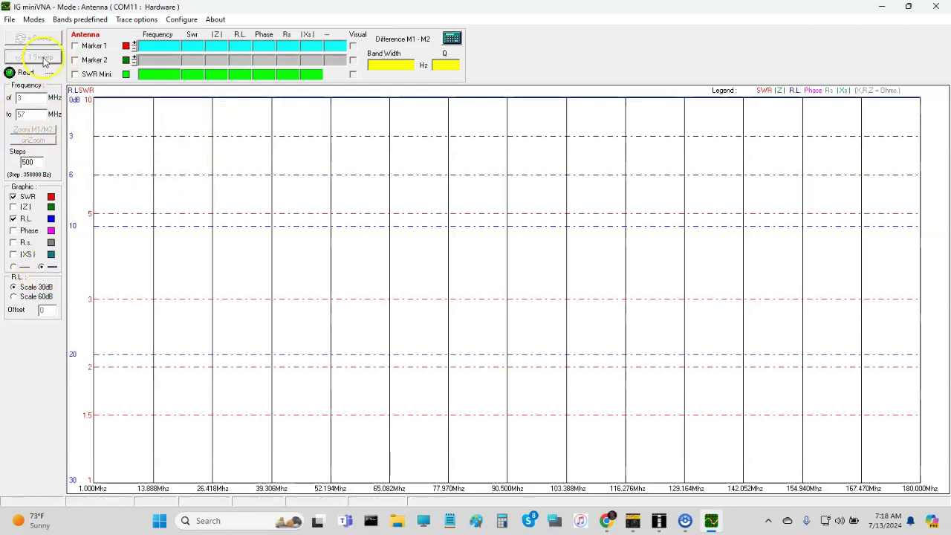
click(399, 444)
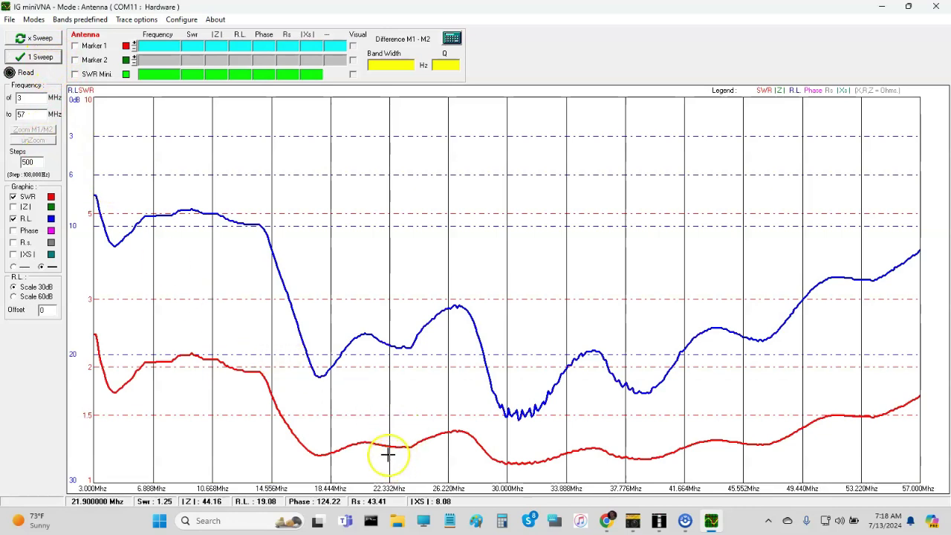
Place Marker 1 on the sweep plot and move it to about 28.38 MHz.
click(254, 387)
click(294, 408)
mouse_move(294, 408)
mouse_down()
mouse_move(332, 424)
mouse_move(446, 433)
mouse_move(721, 441)
mouse_move(790, 431)
mouse_move(482, 420)
mouse_up()
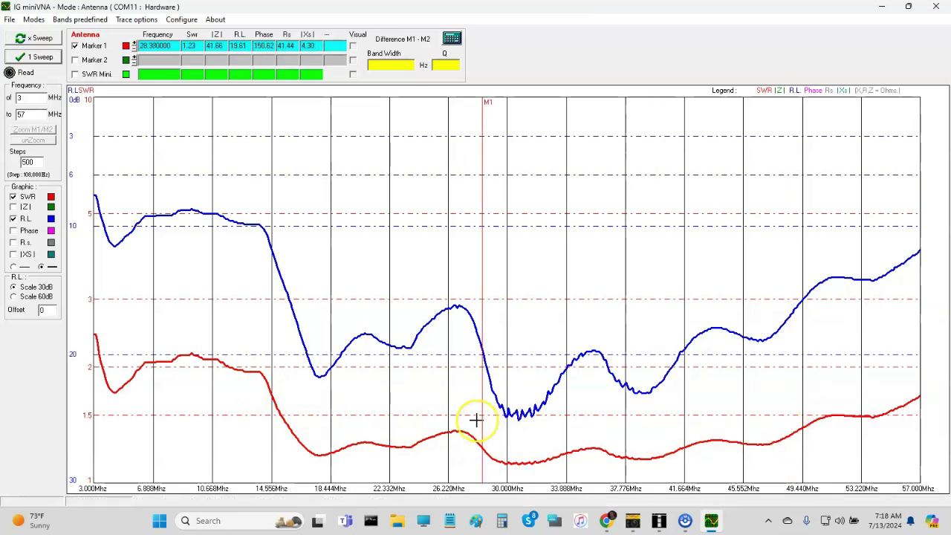
Check the SWR near both ends of the sweep with Marker 1 at about 3.1 MHz and 56.5 MHz.
click(104, 395)
click(95, 395)
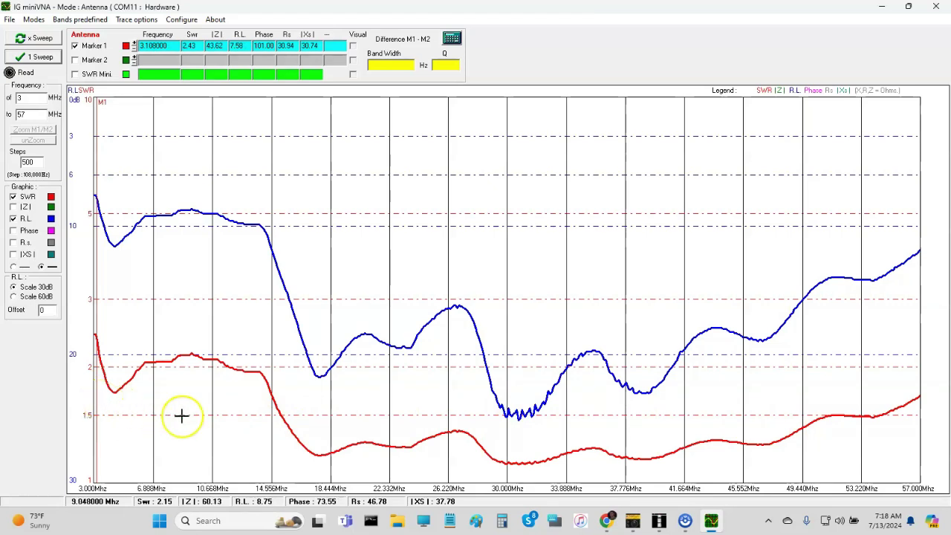
click(907, 443)
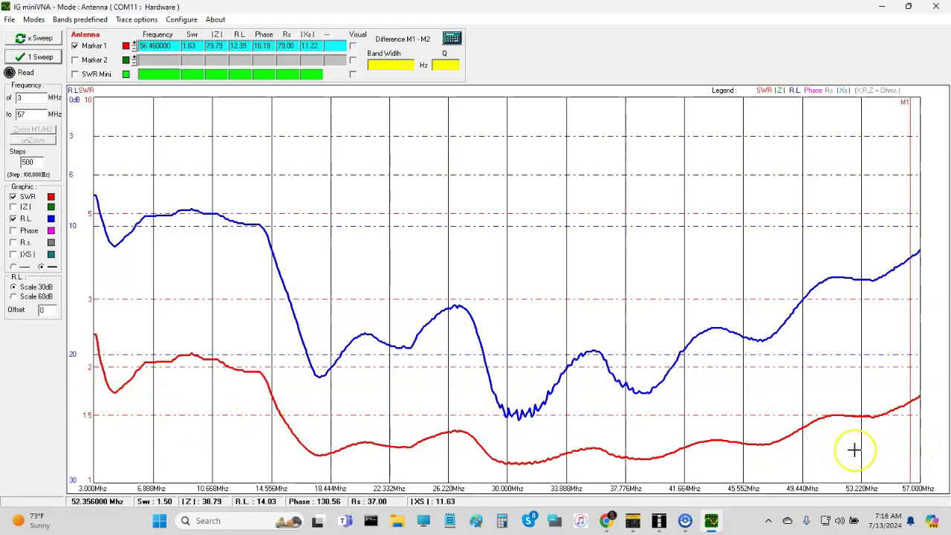
Move Marker 1 down the sweep through about 26.3 MHz to 10.45 MHz to check the SWR.
click(851, 449)
click(451, 440)
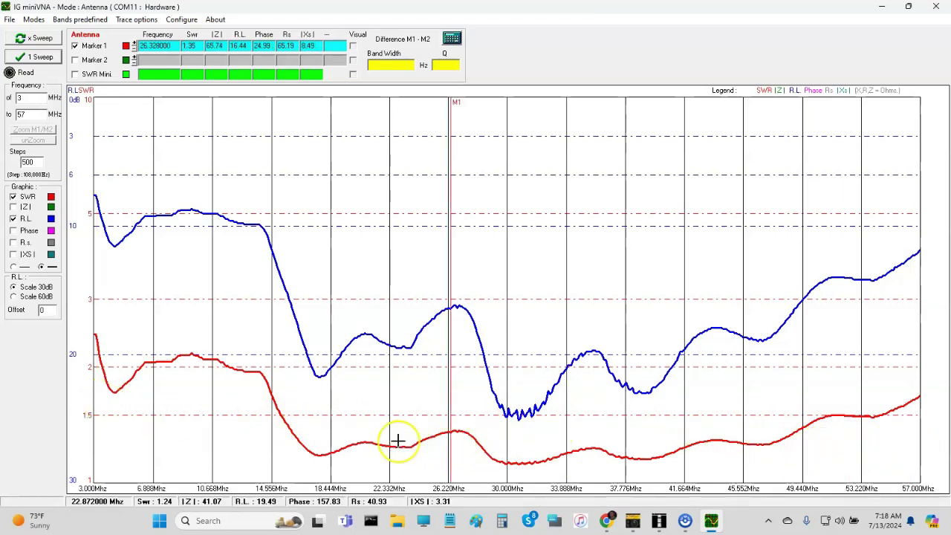
click(408, 442)
click(327, 422)
click(212, 398)
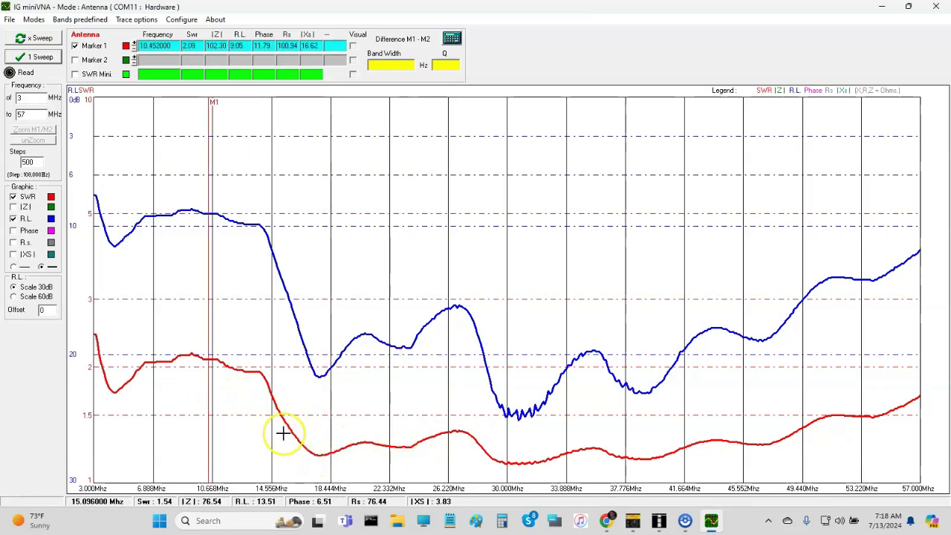
Check the antenna readings with Marker 1 at about 14.02 MHz and 7.32 MHz.
click(266, 417)
click(262, 417)
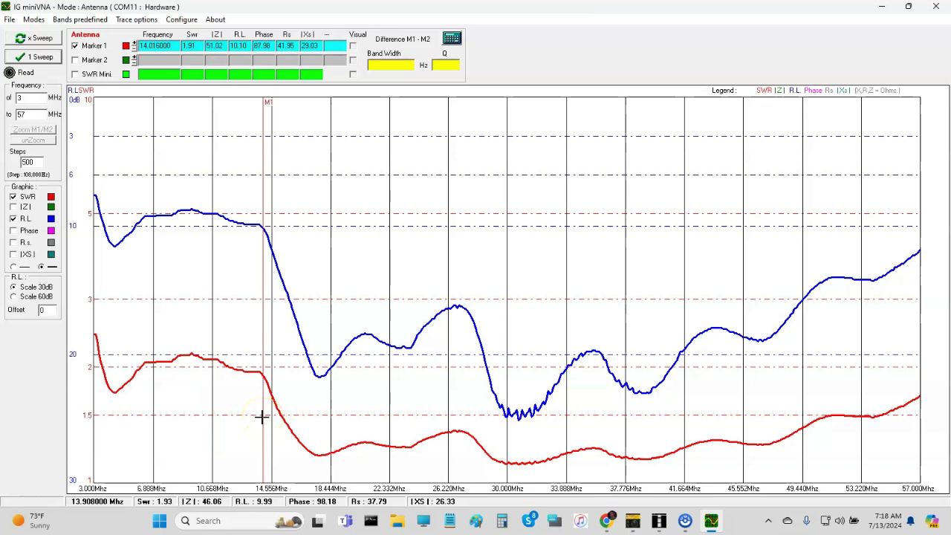
click(163, 421)
click(160, 420)
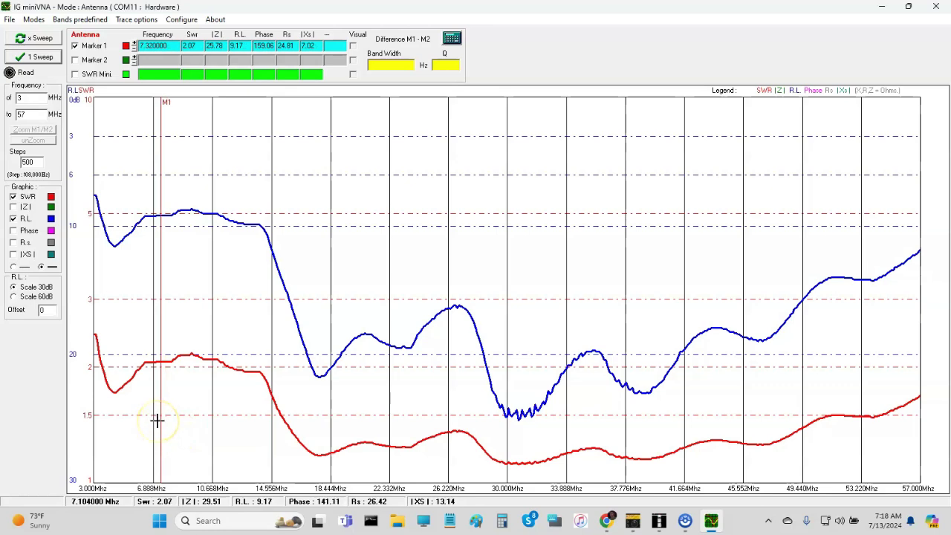
Step Marker 1 down from about 22.98 MHz to 21.9 MHz to read the SWR there.
click(416, 447)
click(400, 451)
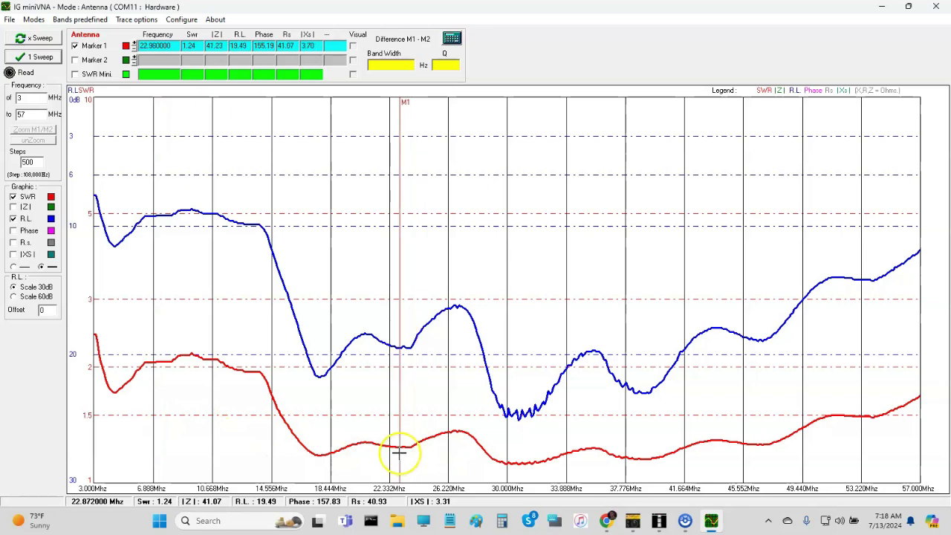
click(392, 453)
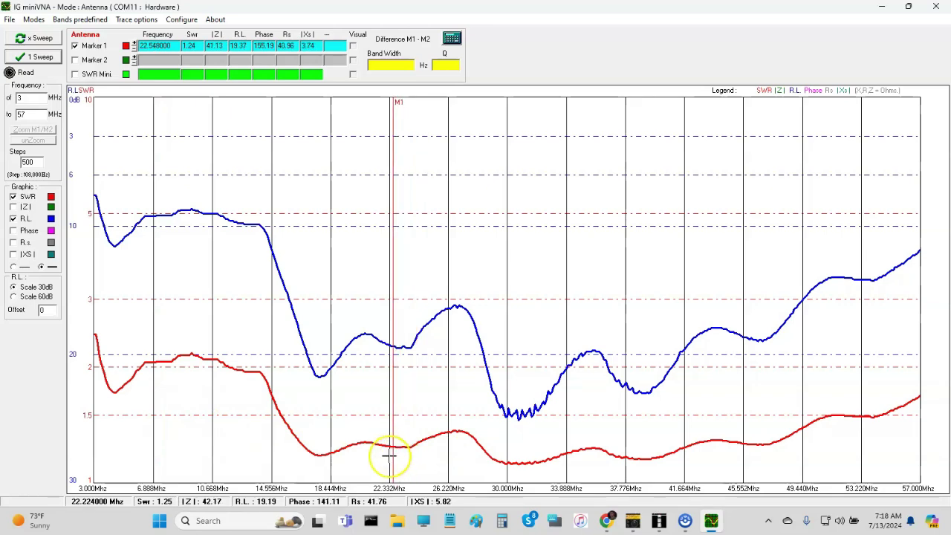
click(387, 455)
click(380, 457)
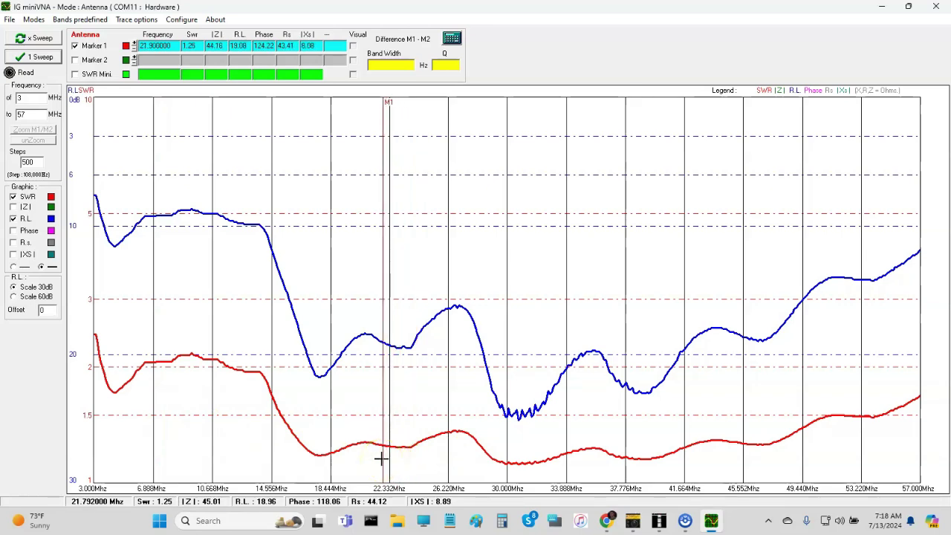
Check the SWR with Marker 1 at about 28.38 MHz, then from 19.85 down to 17.9 MHz, ending at 18.34 MHz.
click(482, 458)
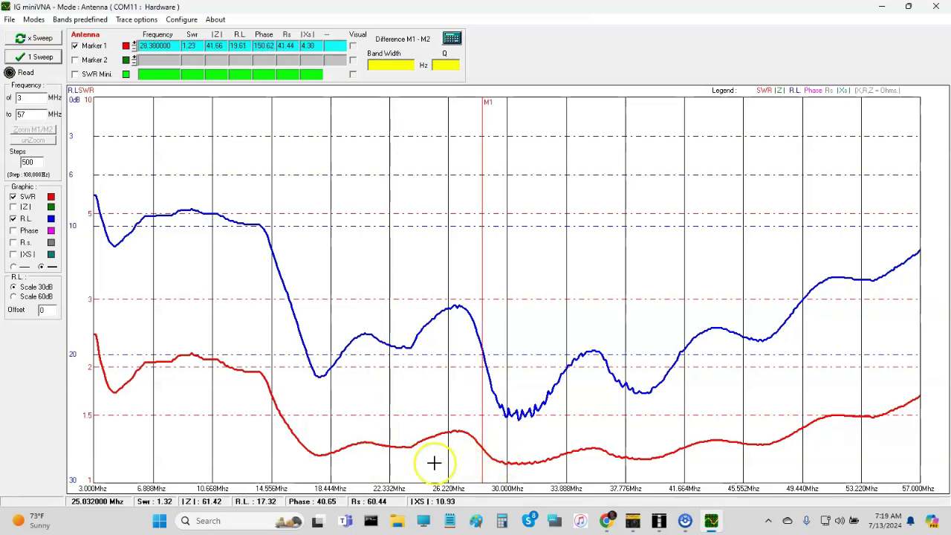
click(363, 467)
click(350, 465)
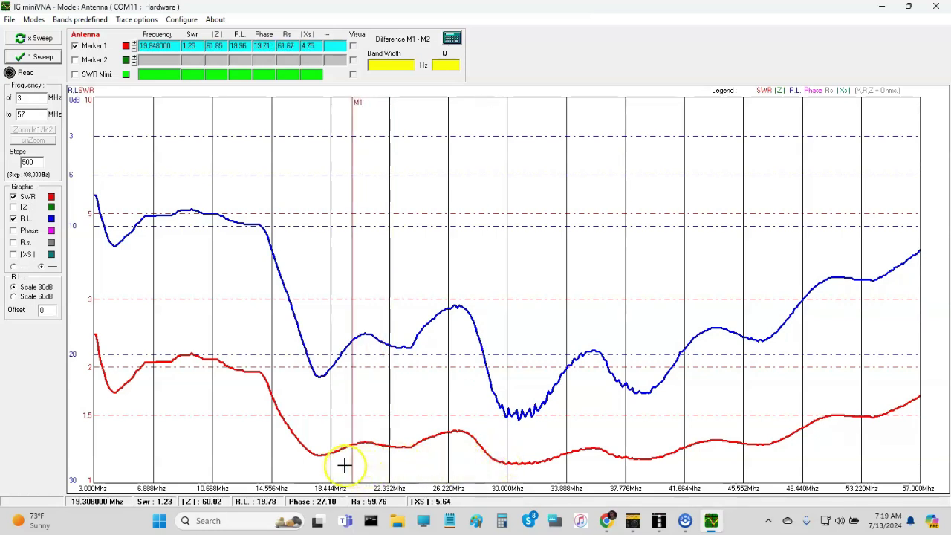
click(340, 464)
click(329, 462)
click(321, 461)
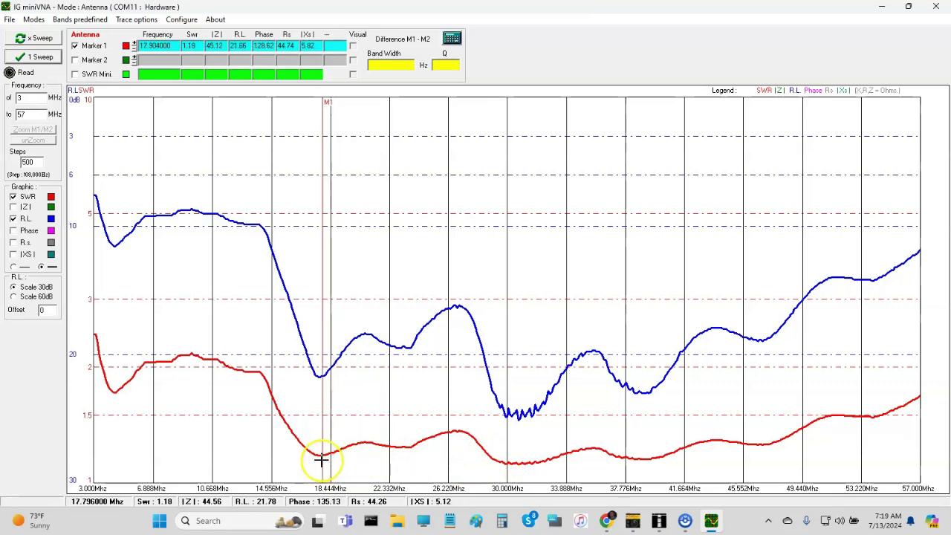
click(330, 461)
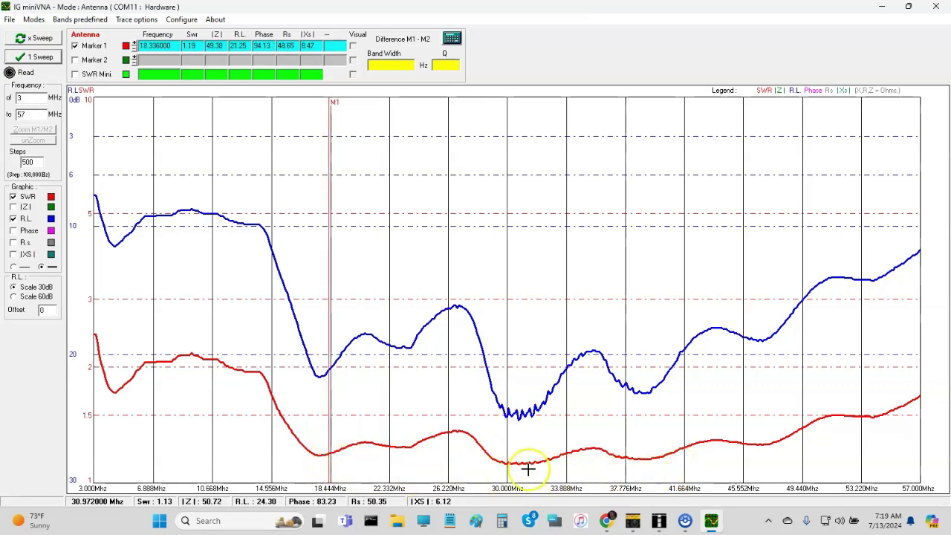
Step Marker 1 from about 29.24 MHz down to 28.6 MHz to read the SWR.
click(474, 481)
click(495, 471)
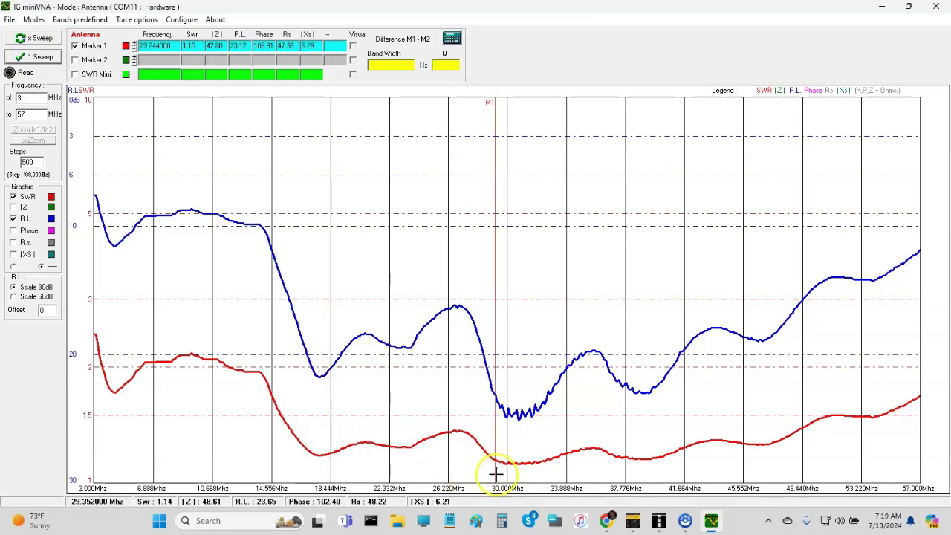
click(490, 473)
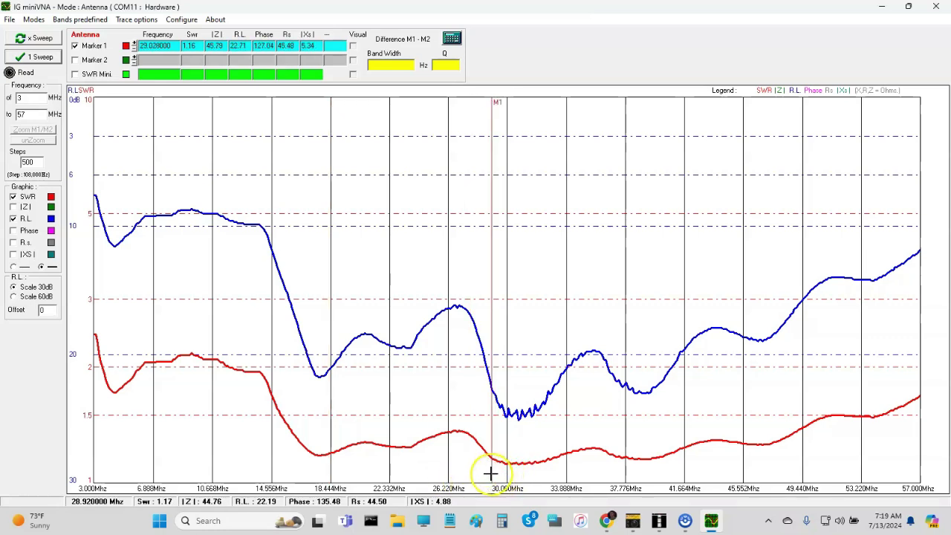
click(484, 470)
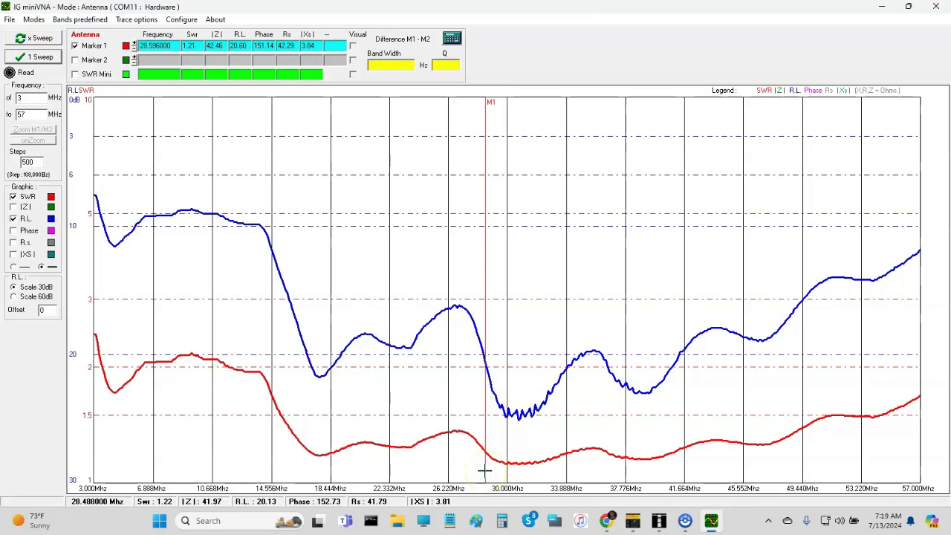
click(499, 473)
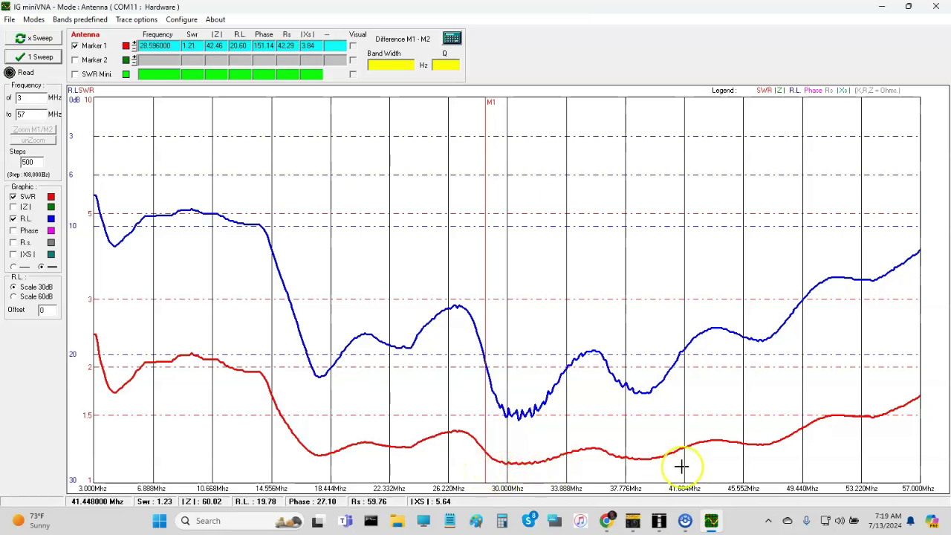
Check the antenna readings with Marker 1 at about 52.25 MHz and 53.22 MHz, then near 26.8 MHz.
click(860, 470)
click(844, 476)
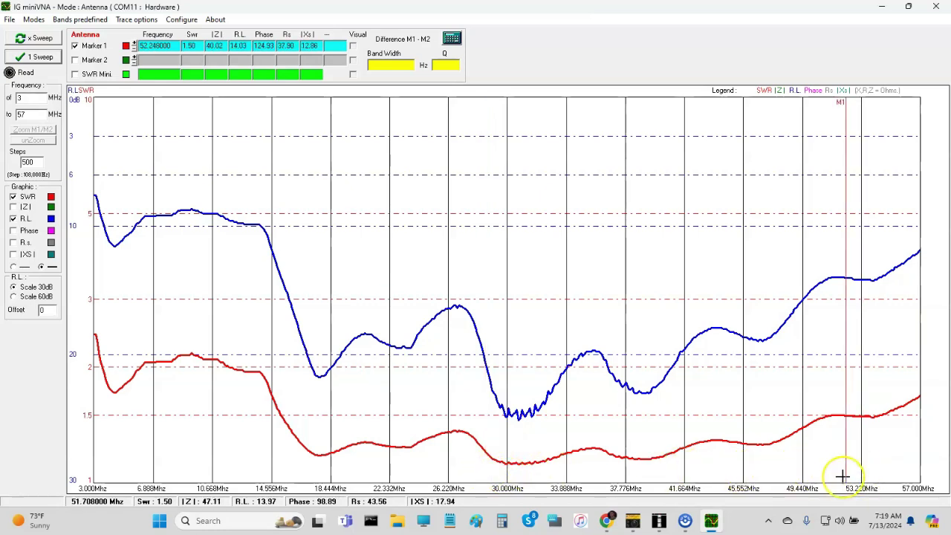
click(860, 473)
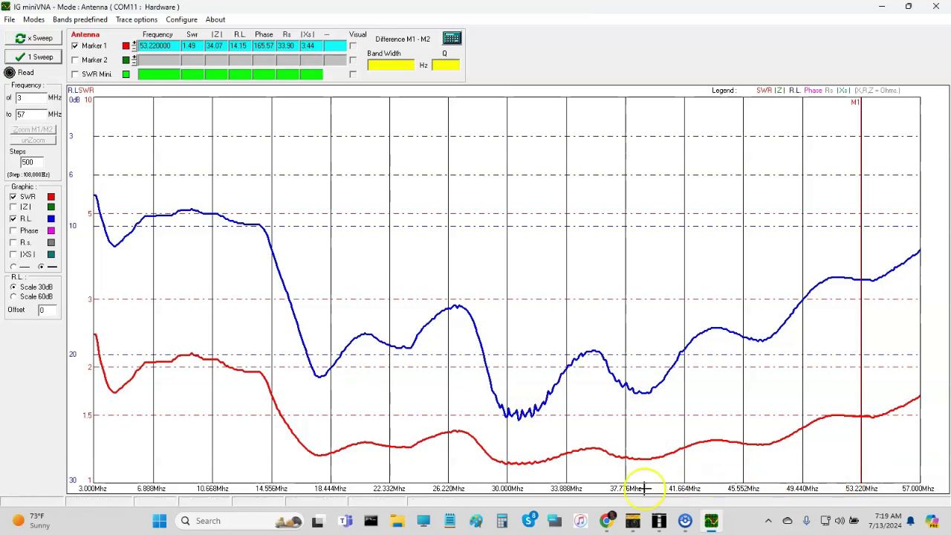
click(458, 476)
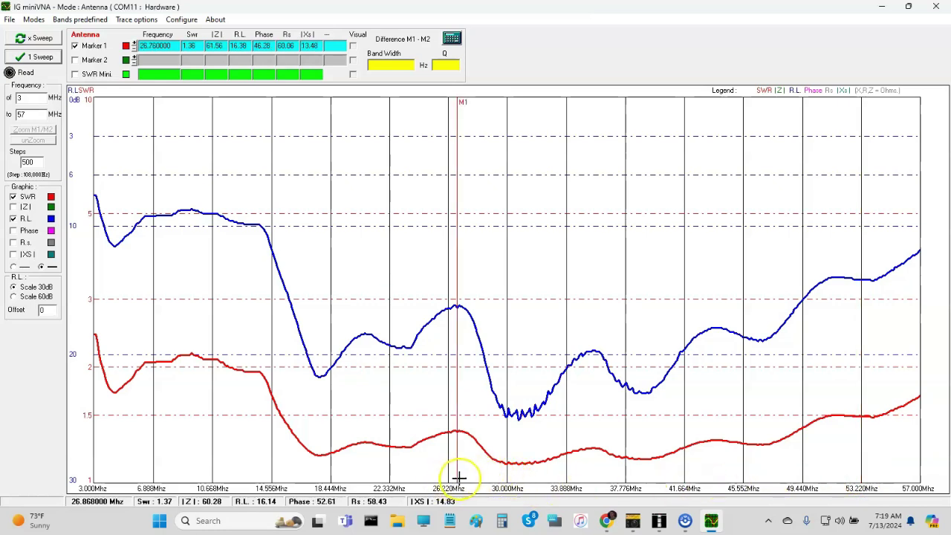
click(469, 477)
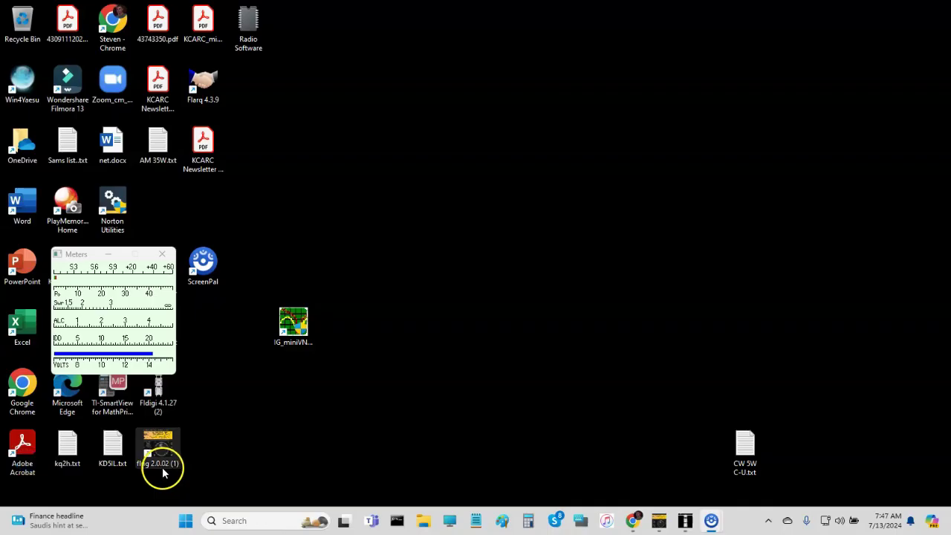
Start IG miniVNA again from the desktop, close the calibration reminder and maximize its window.
click(293, 324)
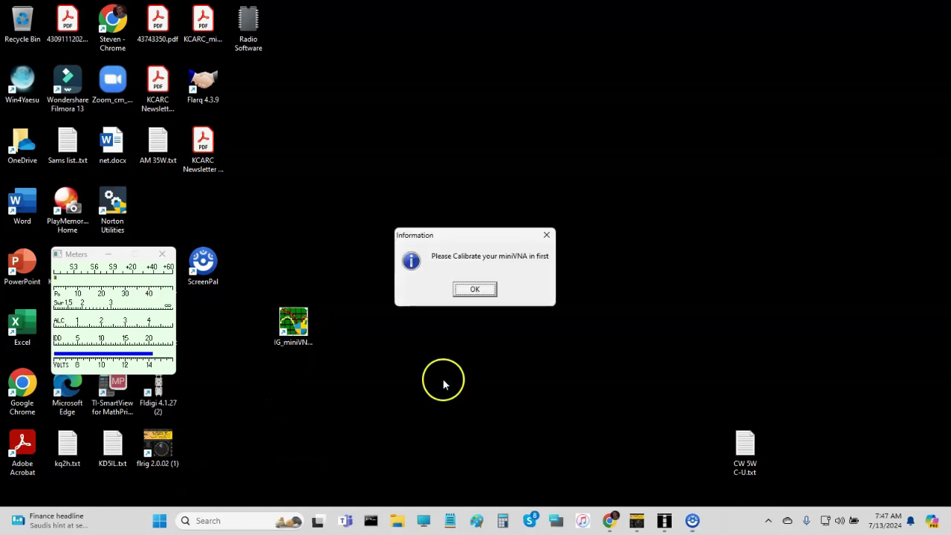
click(476, 290)
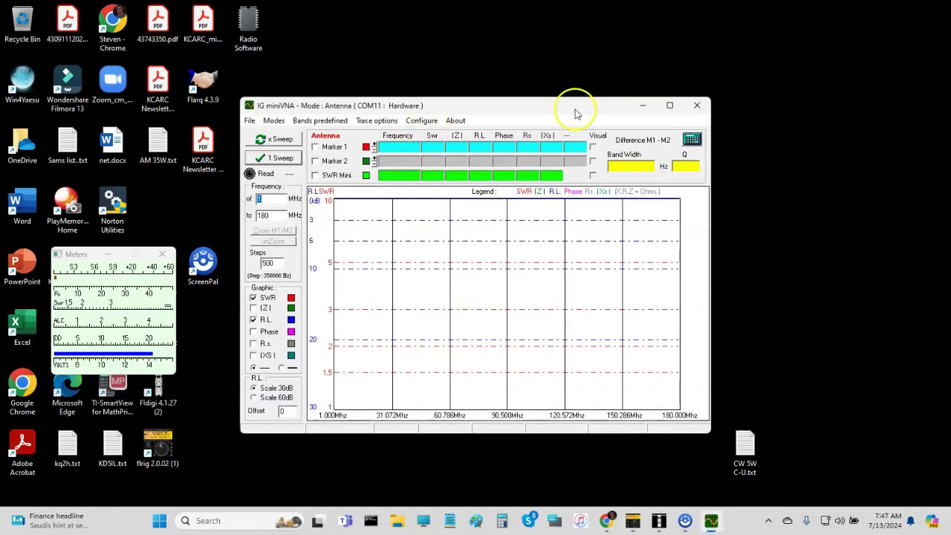
double_click(650, 106)
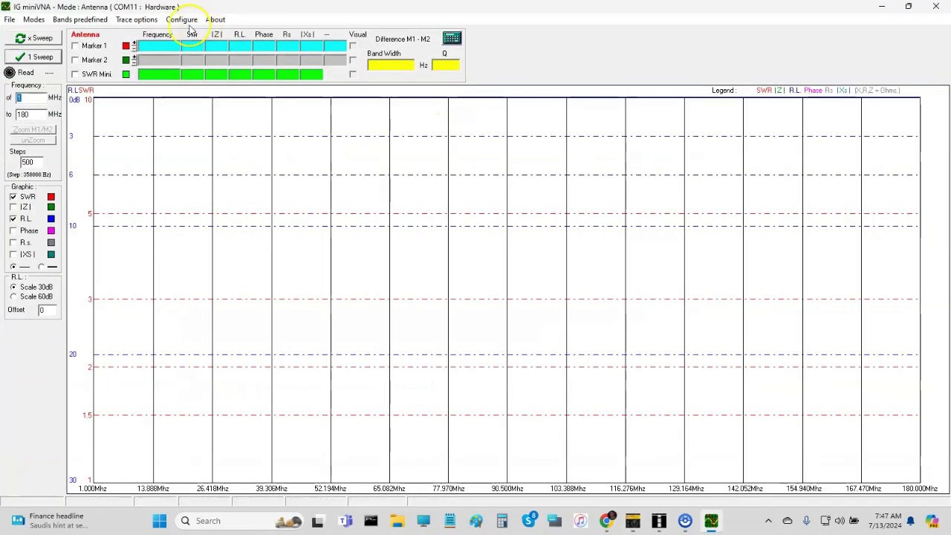
Configure the miniVNA to use com port COM11 over USB.
click(182, 19)
click(184, 33)
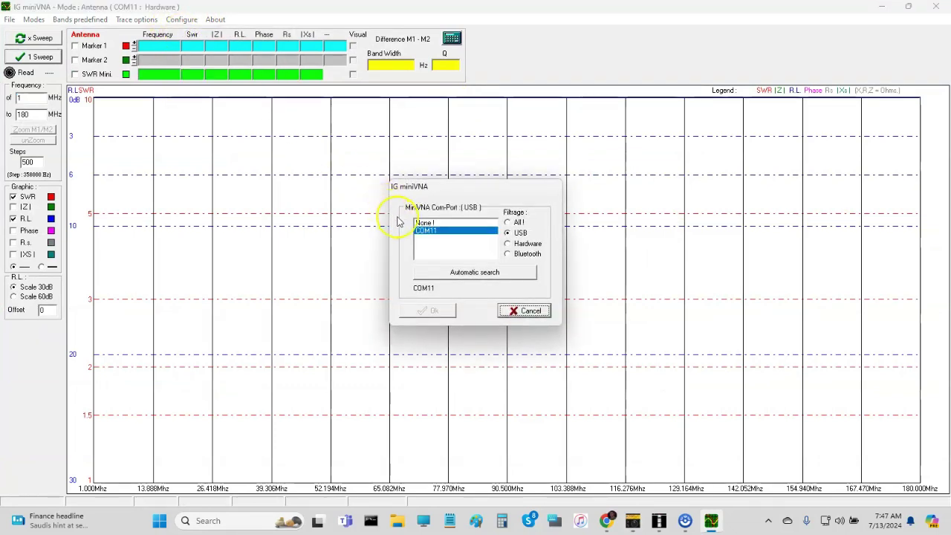
click(421, 231)
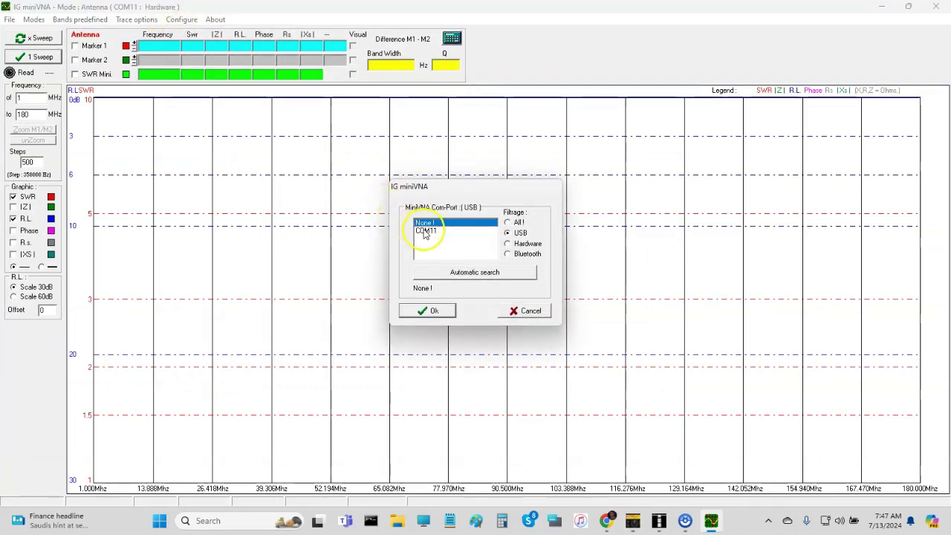
click(435, 311)
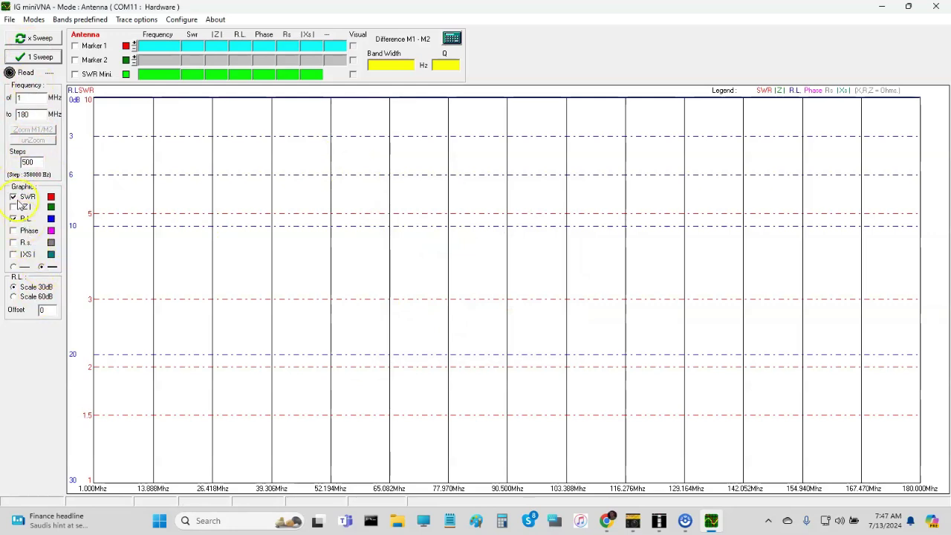
Sweep the antenna once over 1 to 180 MHz, and again with the frequency range set to 3 to 57 MHz.
click(49, 57)
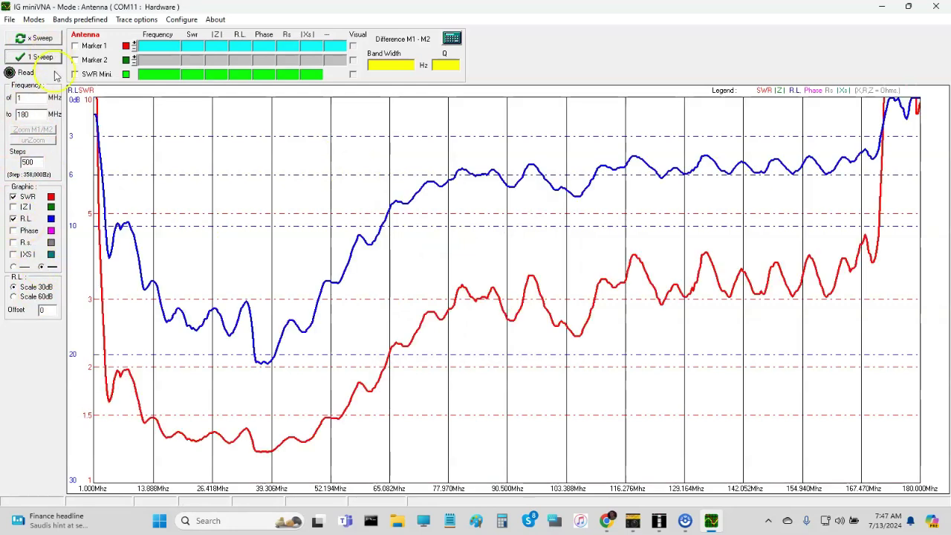
double_click(20, 97)
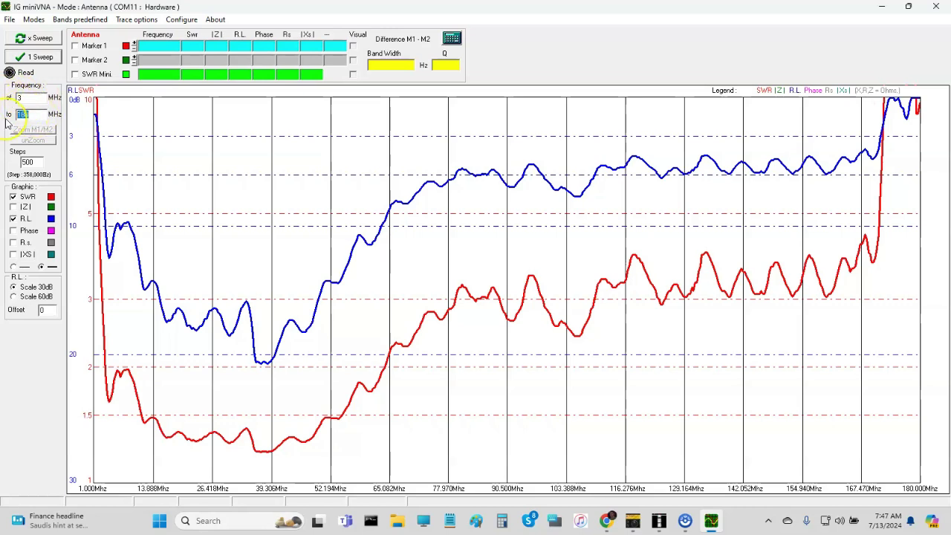
click(44, 59)
Move Marker 1 along the SWR curve to about 43.6 MHz, and back to about 3.1 and 3.2 MHz to check the readings.
click(267, 413)
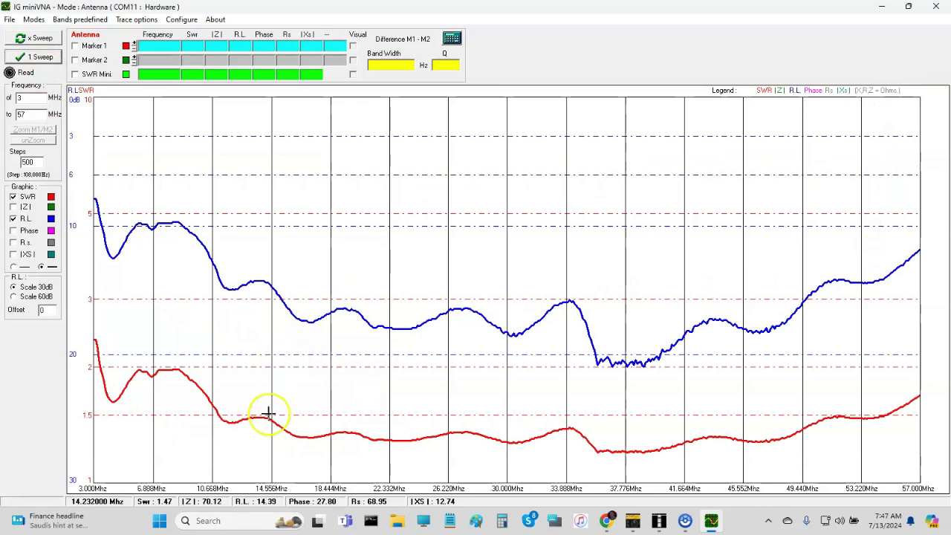
mouse_move(205, 418)
mouse_down()
mouse_move(340, 409)
mouse_move(714, 433)
mouse_up()
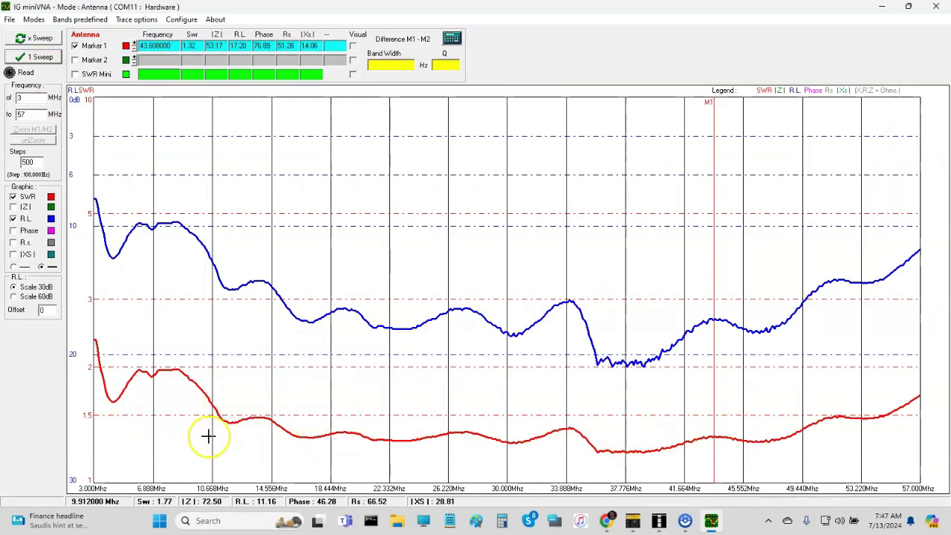
click(95, 421)
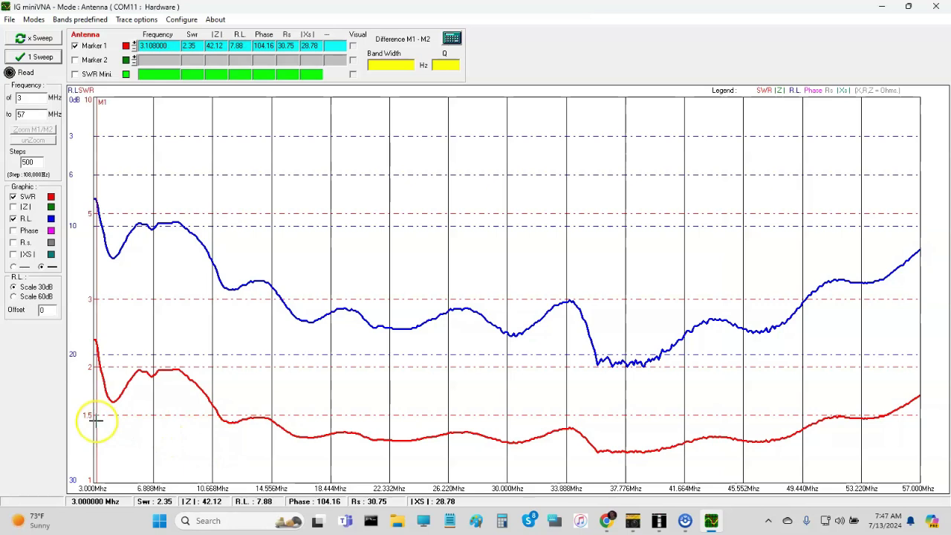
drag(99, 418, 101, 416)
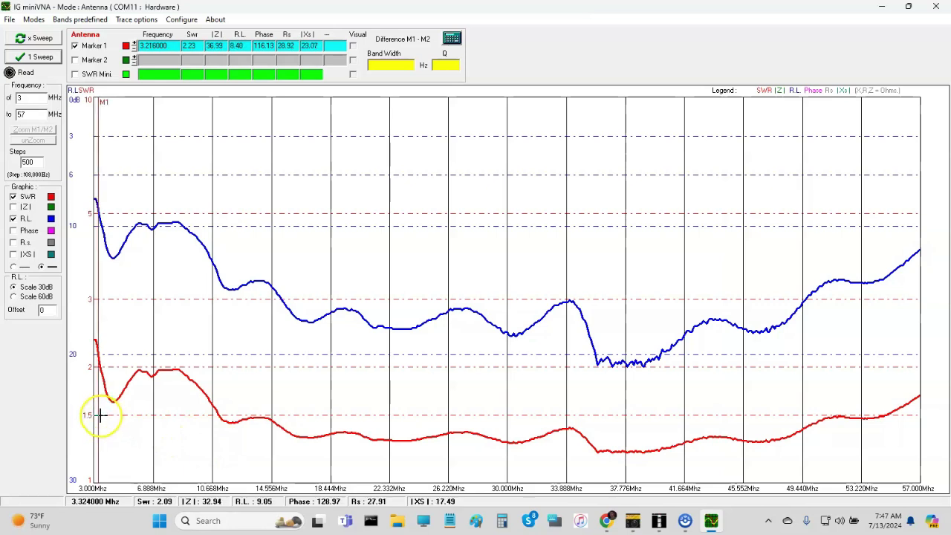
Check the antenna readings with Marker 1 at about 14.66 MHz, 7.54 MHz and 7.21 MHz.
click(272, 431)
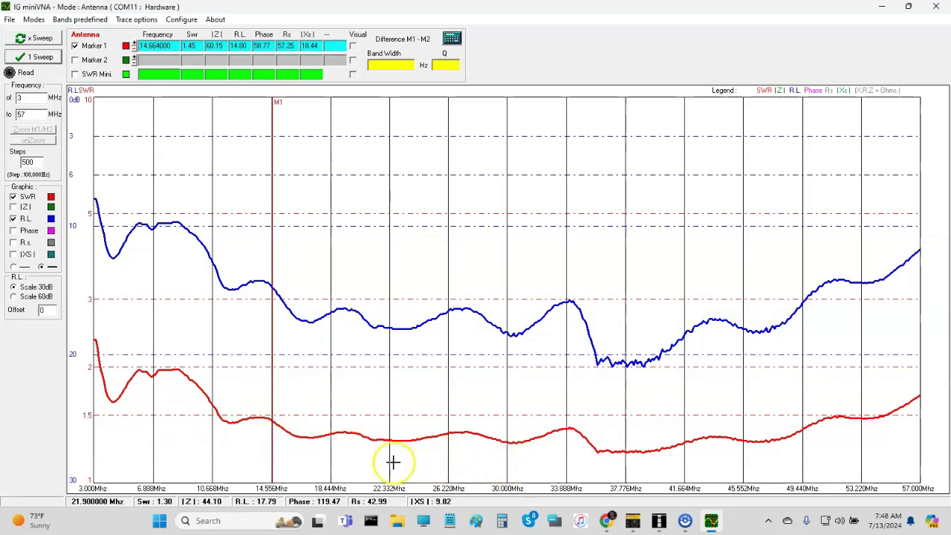
click(163, 456)
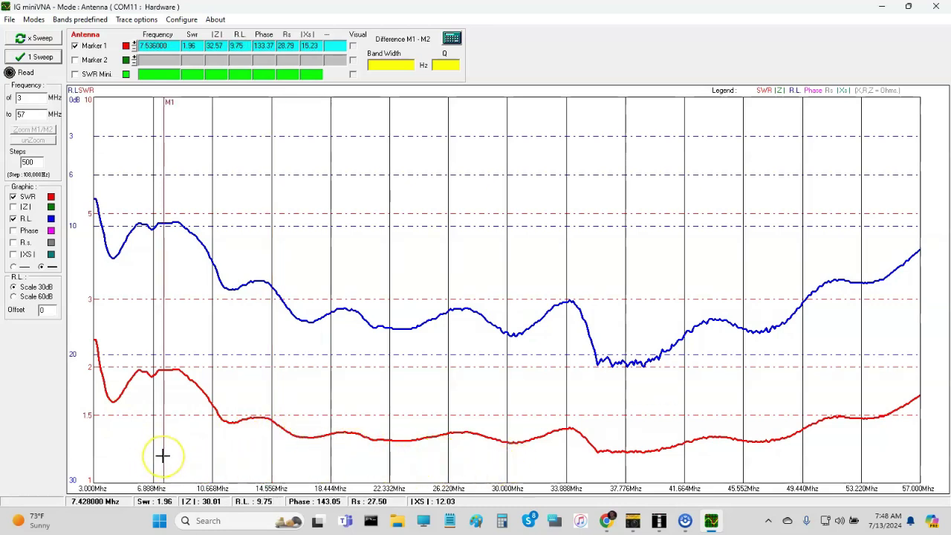
click(158, 455)
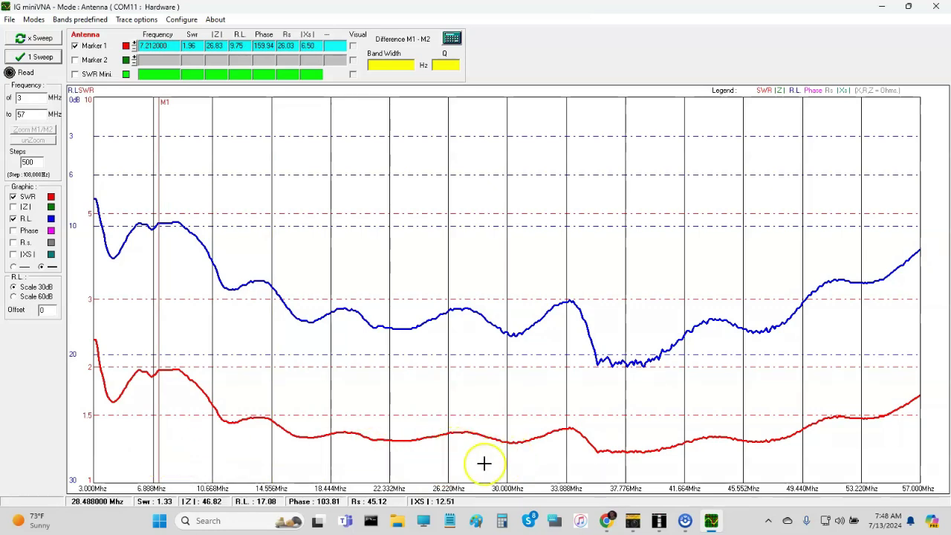
Read the SWR with Marker 1 near 28 MHz, at about 52.9 and 52.25 MHz, and at about 27.19 MHz.
click(459, 463)
mouse_move(459, 463)
mouse_down()
mouse_move(494, 456)
mouse_move(485, 457)
mouse_up()
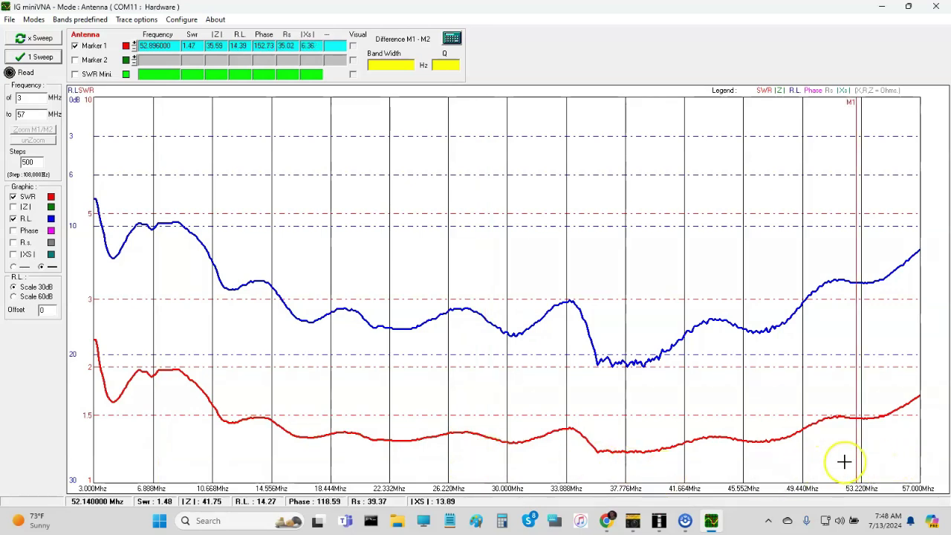
click(845, 461)
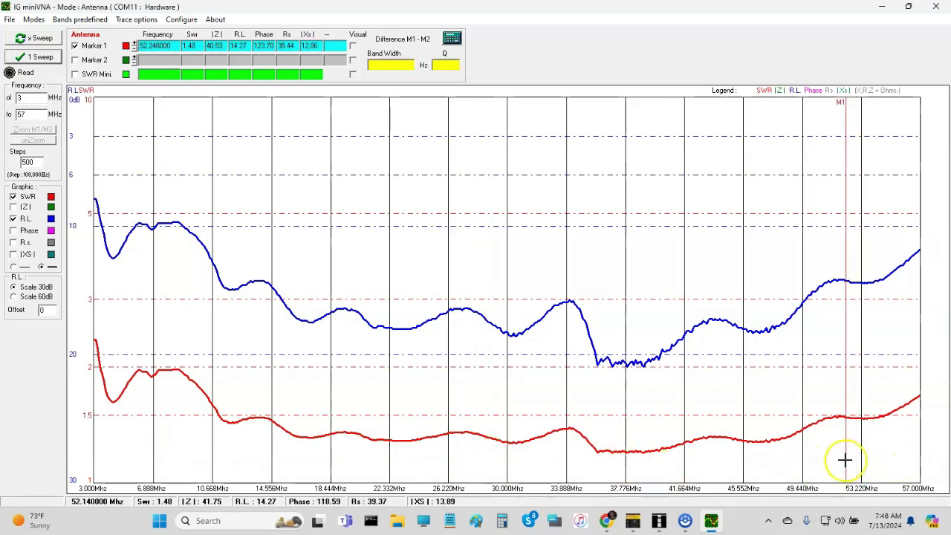
click(480, 468)
mouse_move(470, 468)
mouse_down()
mouse_move(446, 471)
mouse_move(489, 465)
mouse_move(462, 465)
mouse_up()
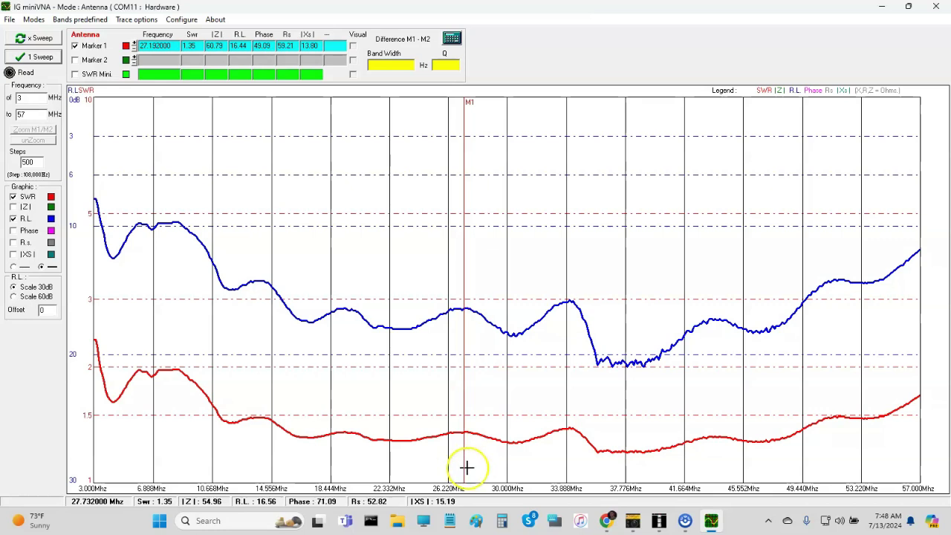